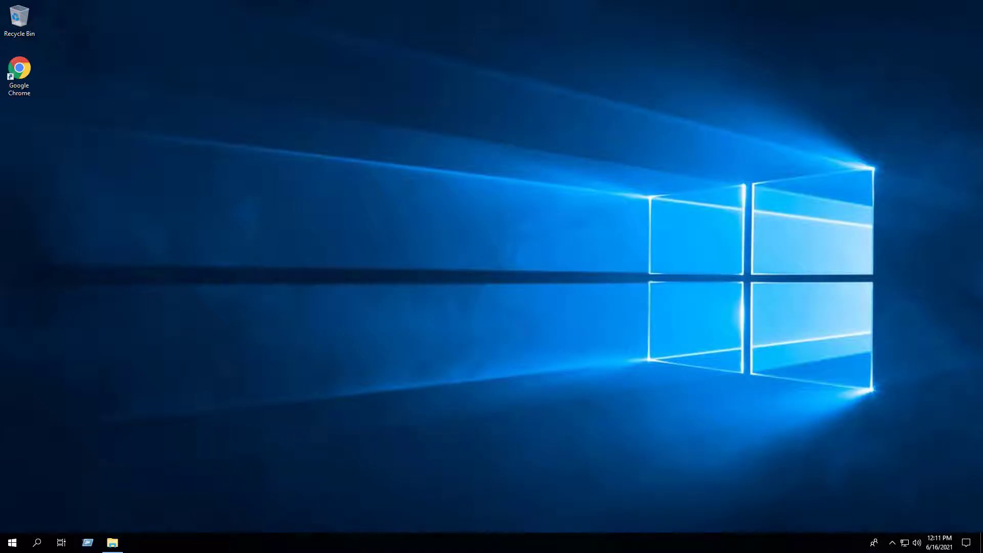
Step: In Chrome, download the Windows FortiClient VPN installer from forticlient.com/downloads
double_click(35, 65)
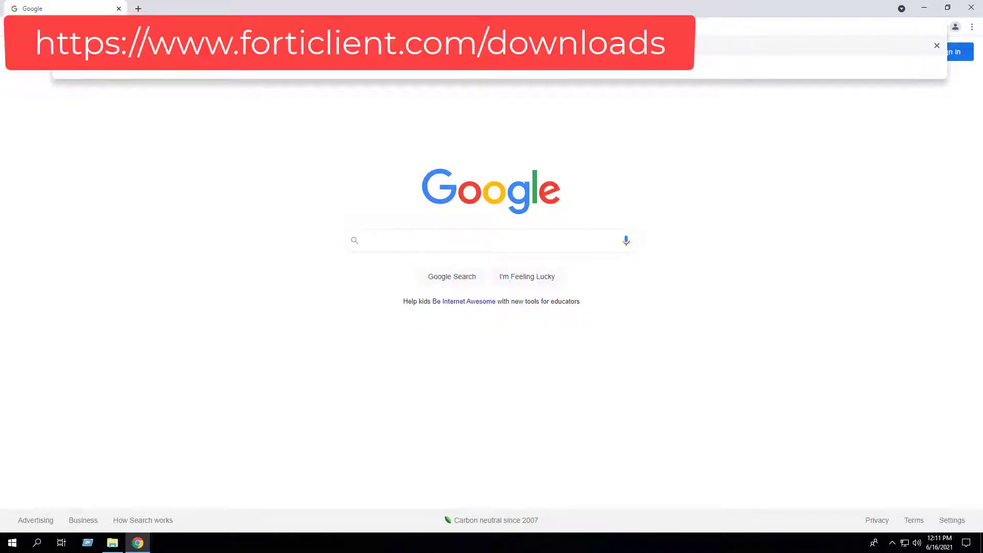
key(Return)
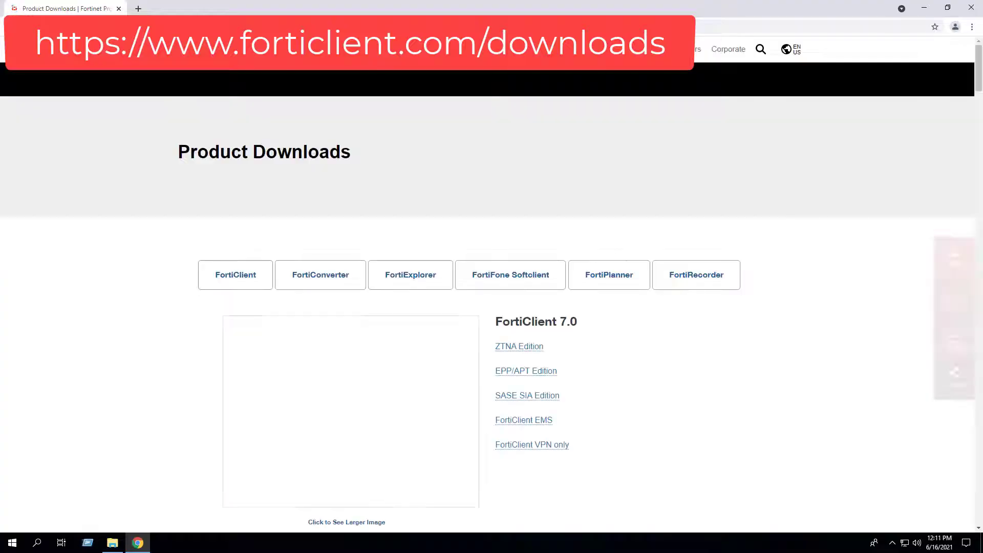
scroll(392, 269, down, 10)
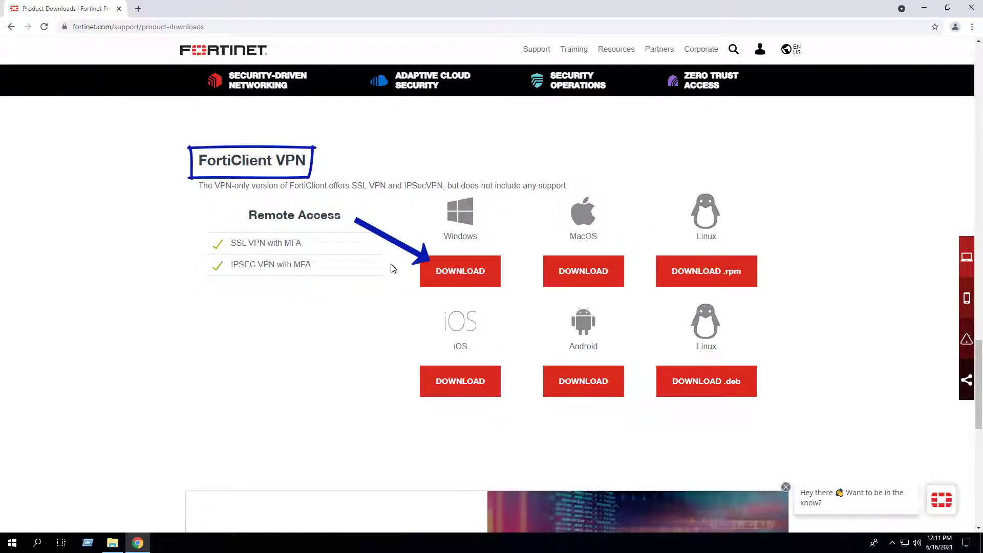
click(449, 272)
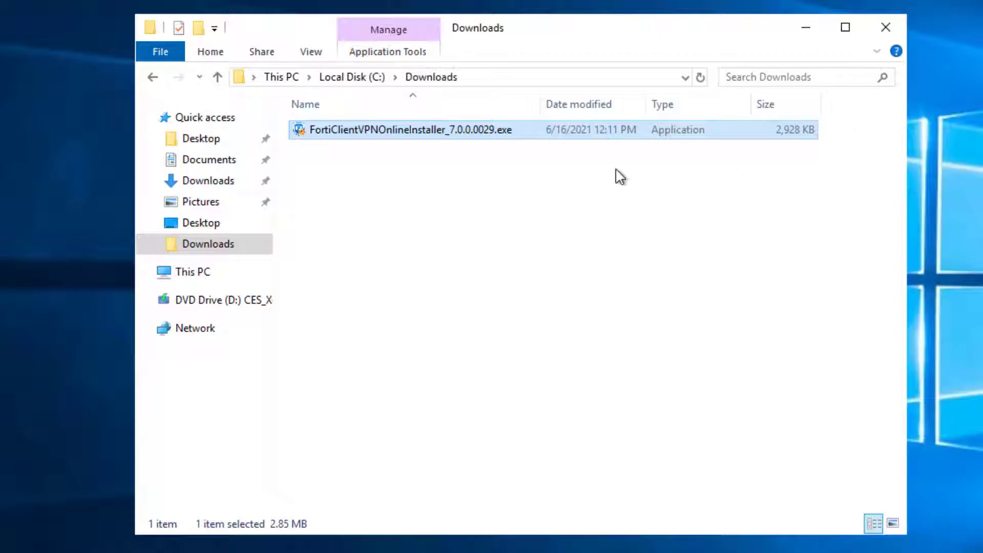
Step: Run FortiClientVPNOnlineInstaller_7.0.0.0029.exe from Downloads, approve UAC, and restore the Run dialog
double_click(440, 129)
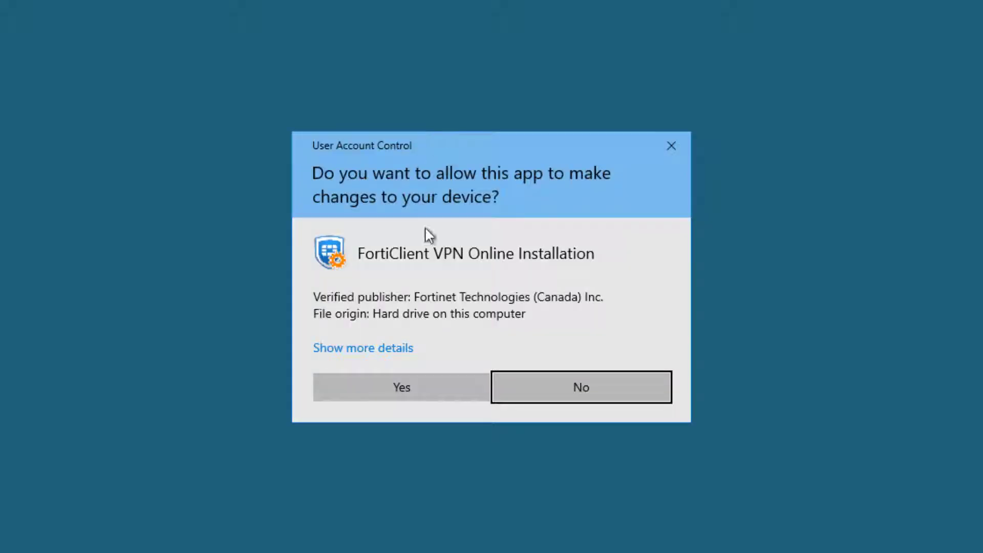
click(437, 394)
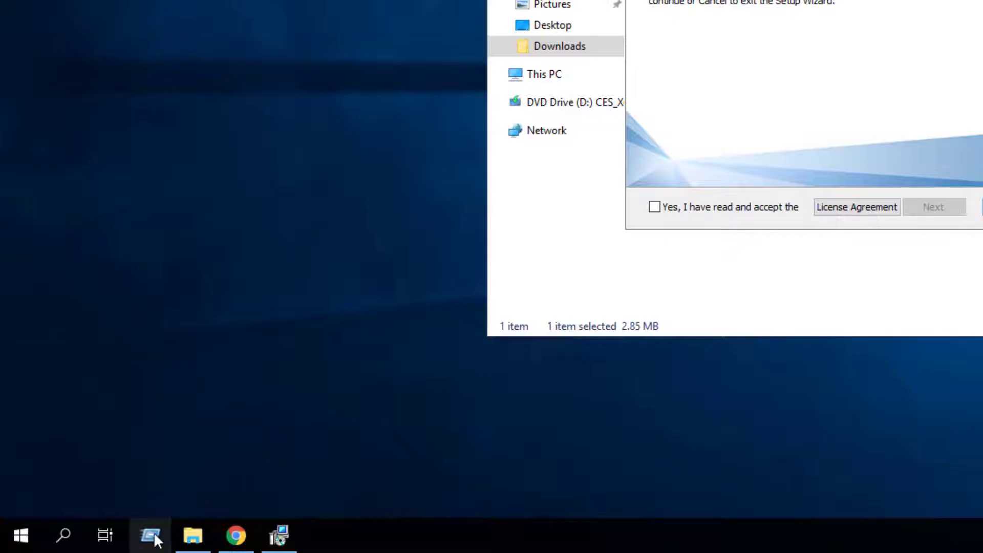
click(151, 535)
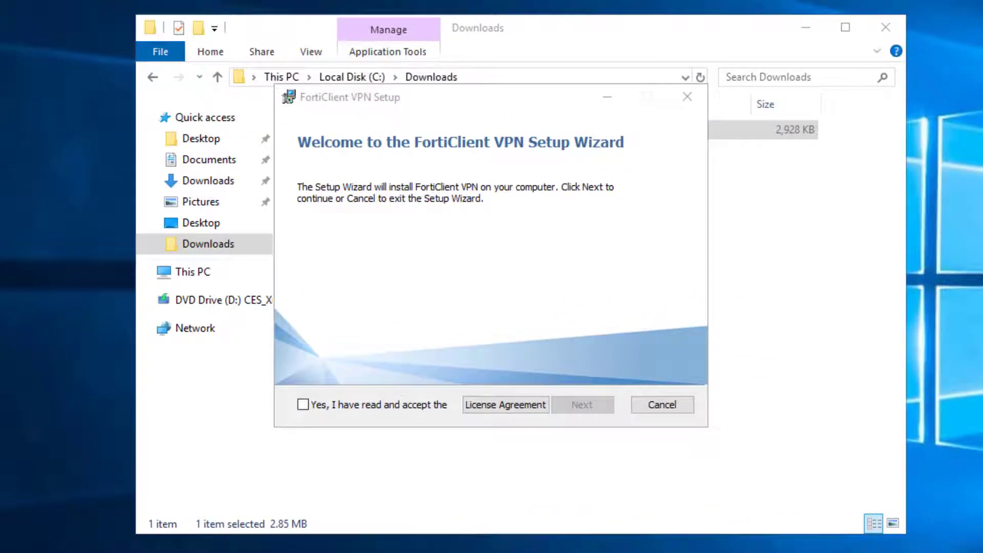
Step: Open %LocalAppData%\Temp and select the extracted FortiClientVPN.exe (122,235 KB)
key(Return)
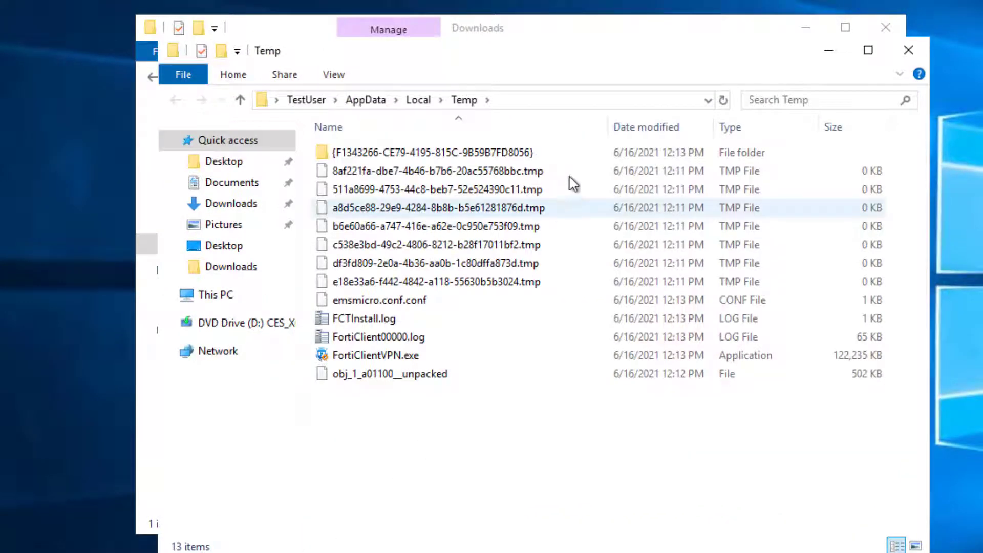
click(595, 102)
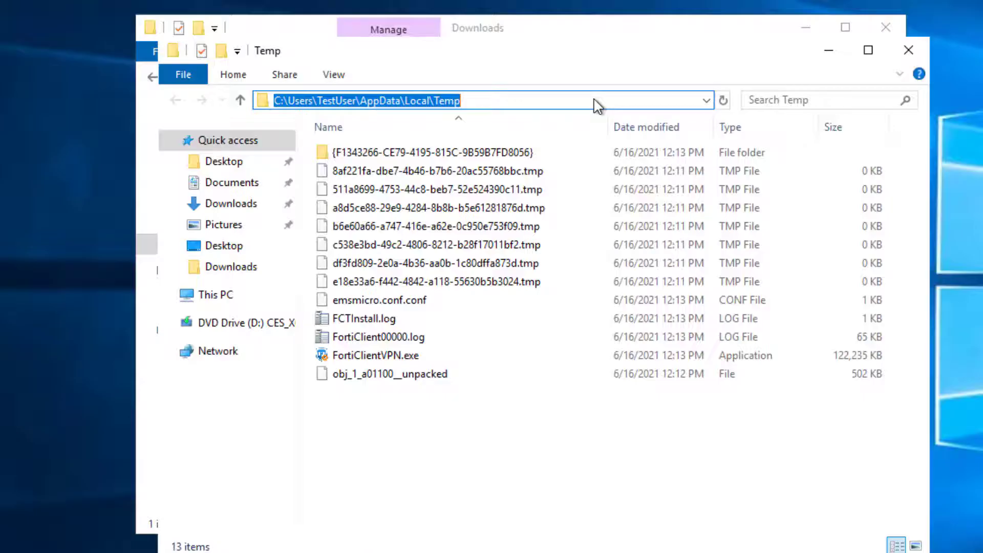
click(383, 360)
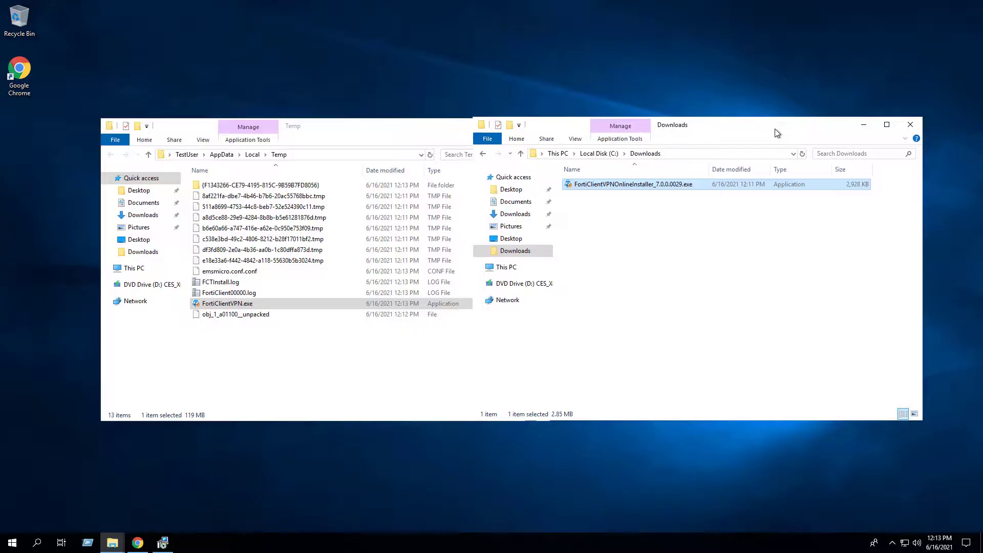
Step: Copy FortiClientVPN.exe from Temp and paste it into the Downloads window
right_click(263, 306)
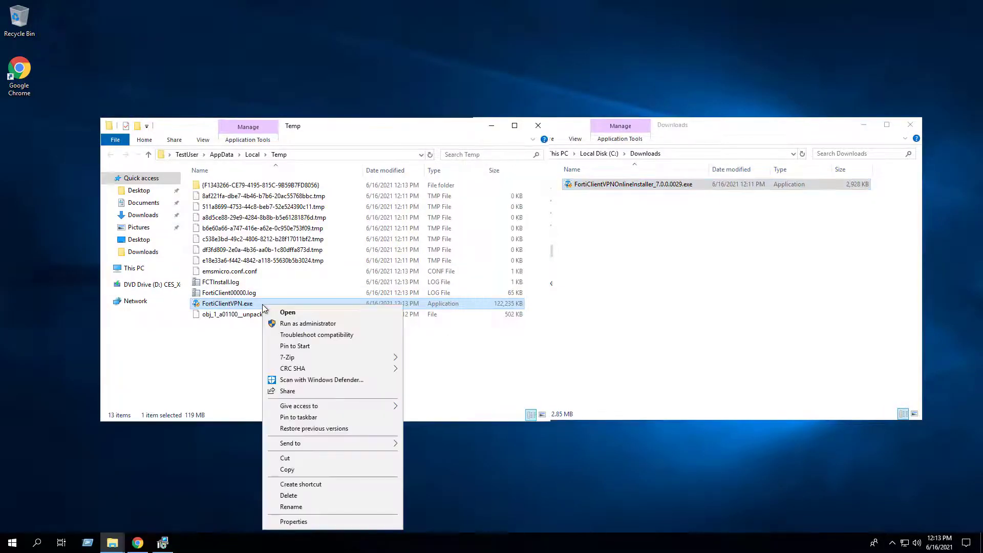
click(287, 469)
right_click(667, 277)
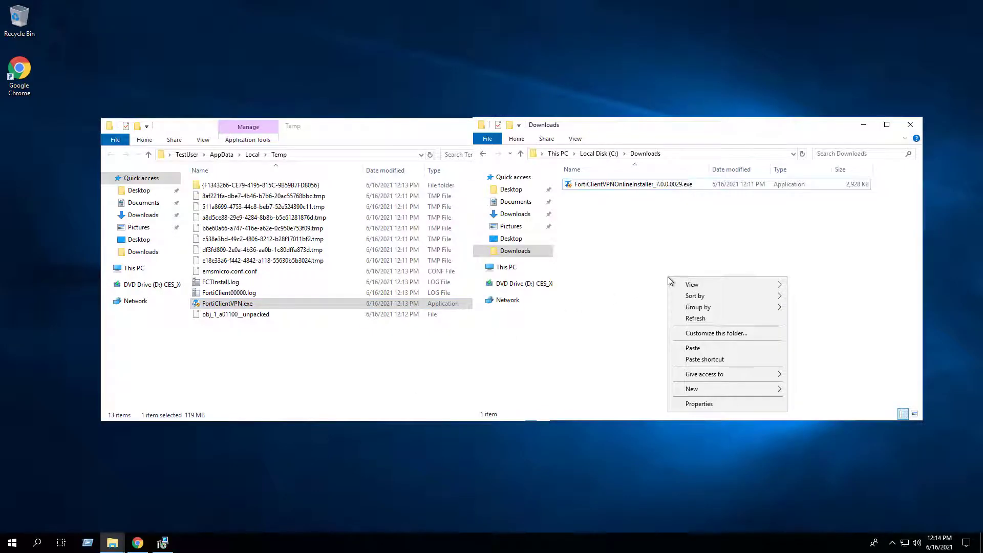
click(689, 348)
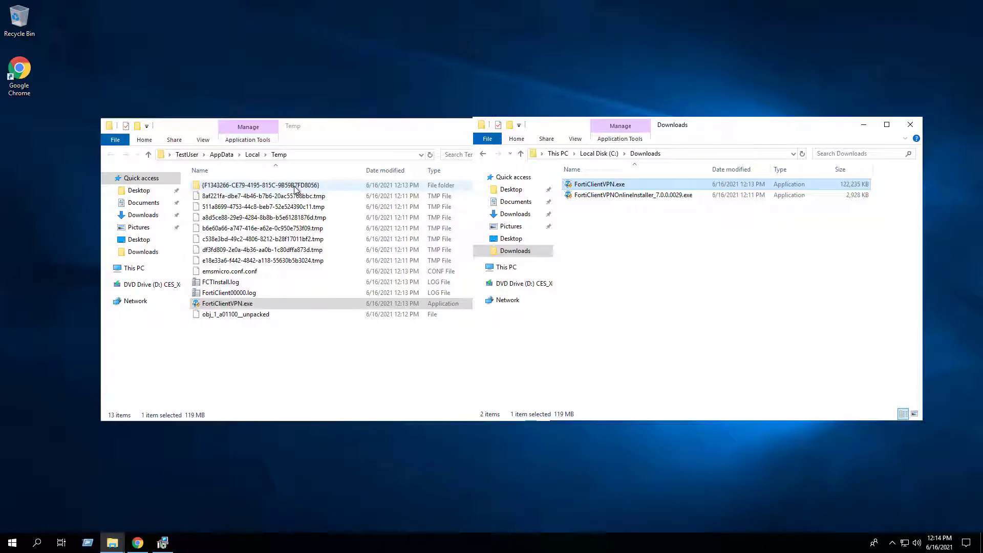
Step: Copy FortiClientVPN.msi from the {F1343266-CE79-4195-815C-9B59B7FD8056} Temp subfolder into Downloads
double_click(268, 192)
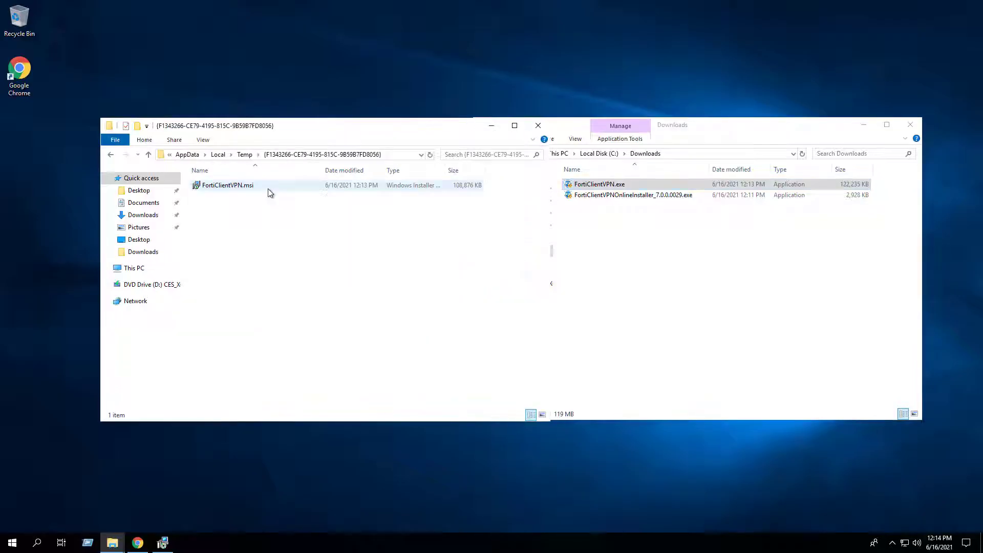
right_click(226, 188)
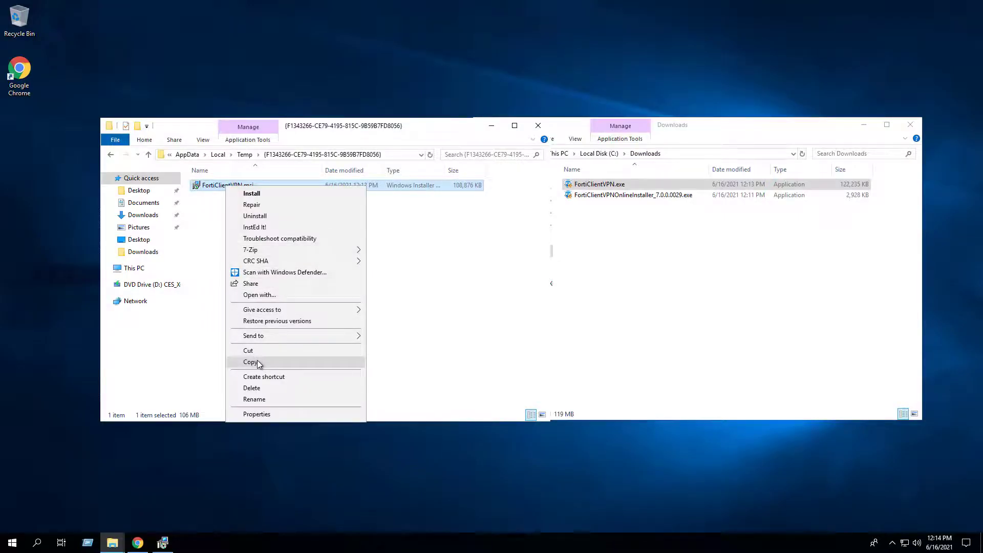
click(283, 361)
right_click(684, 275)
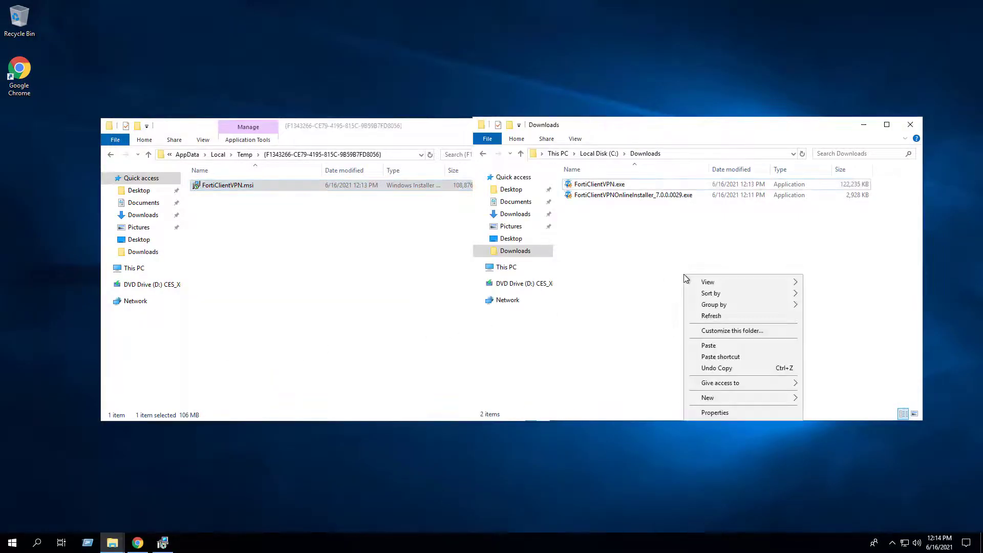
click(710, 350)
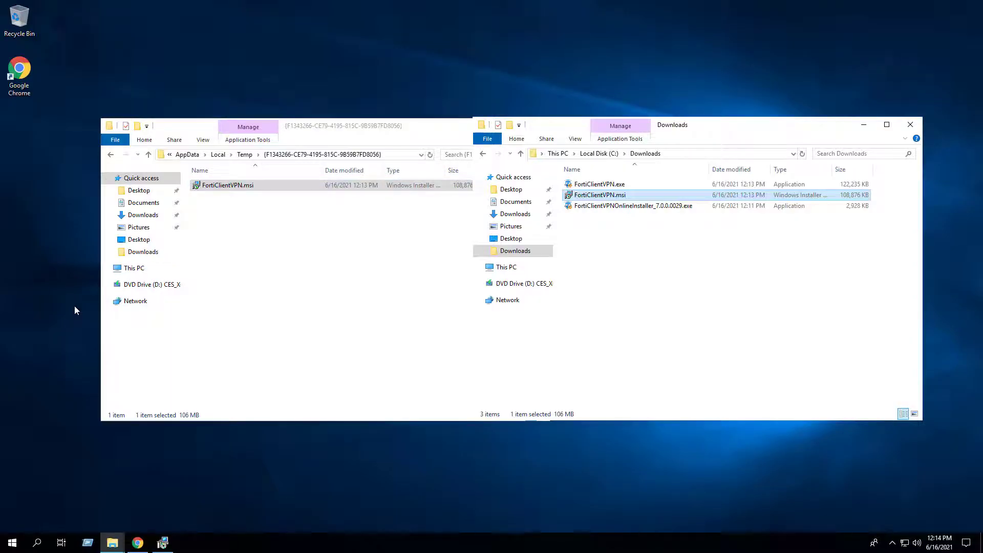
Step: Cancel the FortiClient VPN Setup wizard, confirm with Yes, and finish it
click(162, 542)
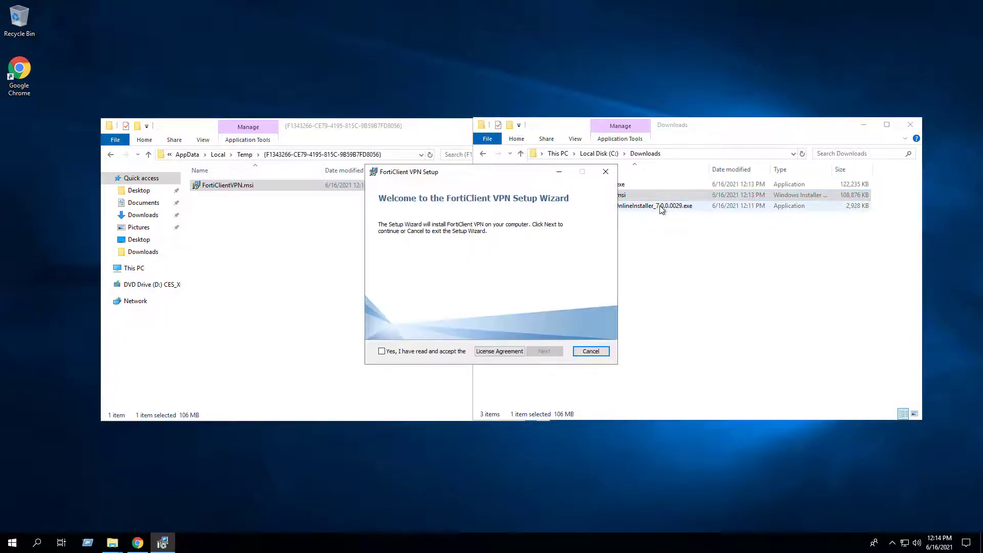
click(595, 353)
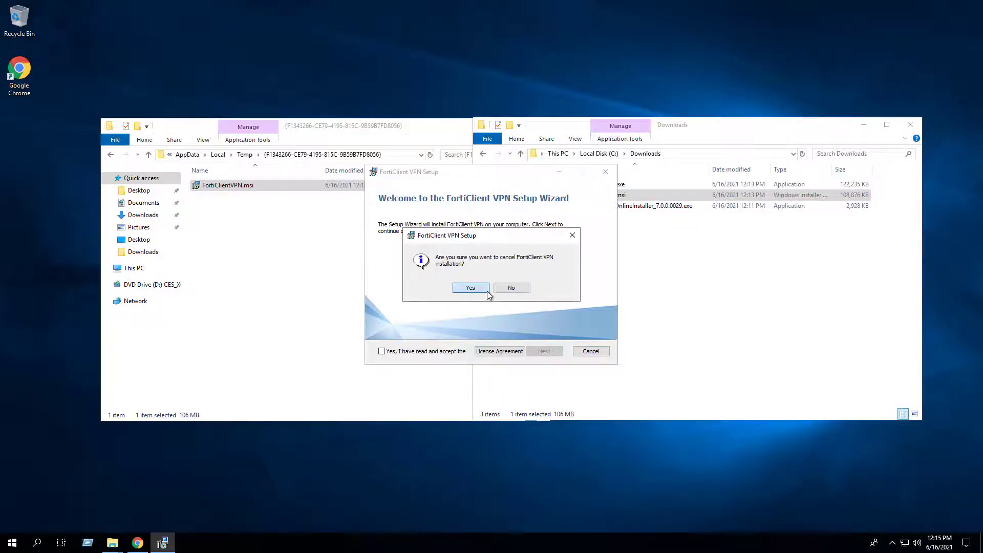
click(470, 288)
click(544, 353)
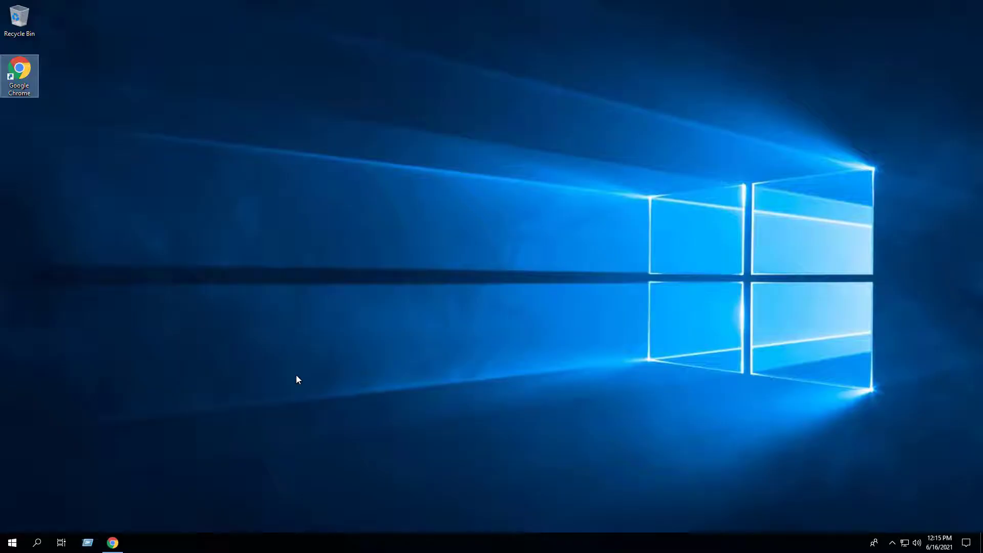
Step: Search for cmd and run Command Prompt as administrator, approving the UAC prompt
click(45, 540)
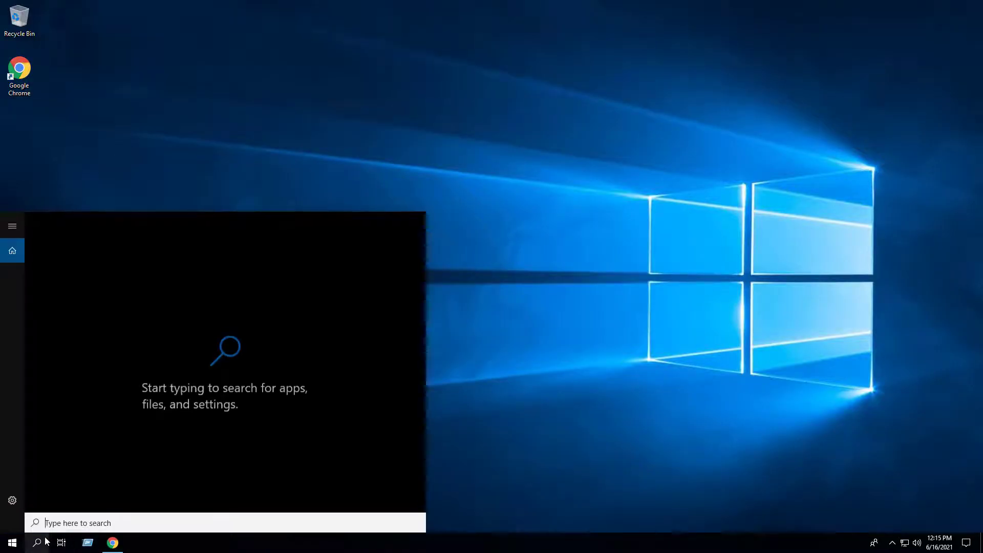
text(cmd)
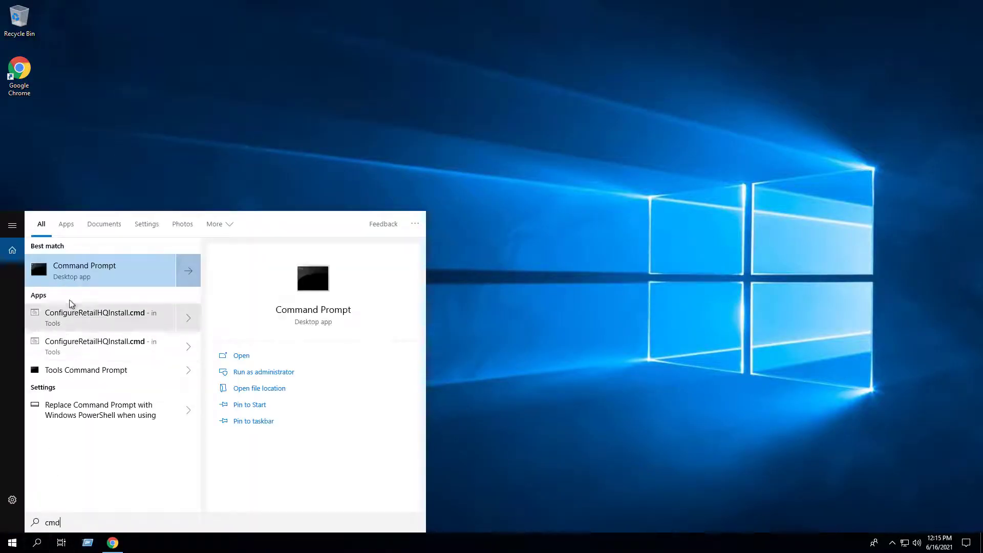
right_click(80, 272)
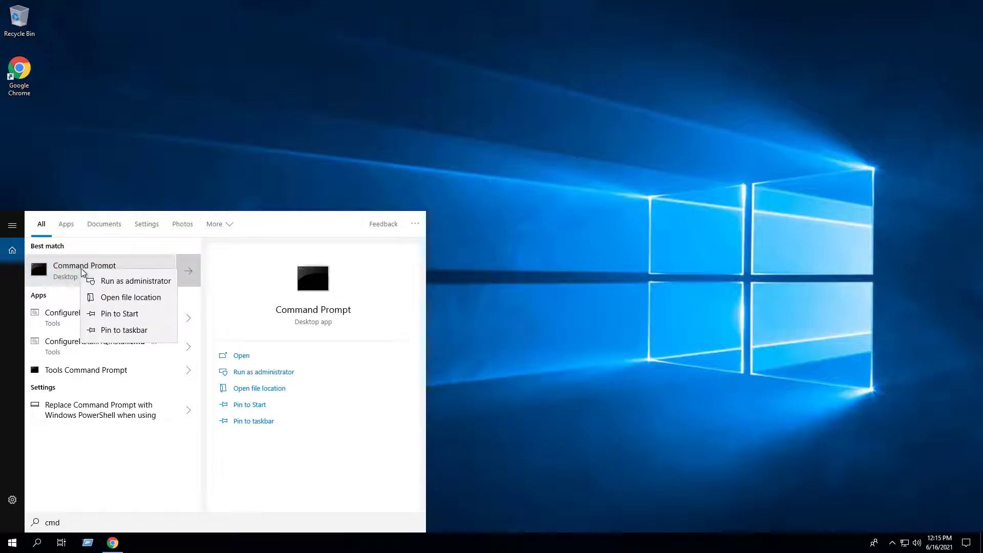
click(105, 282)
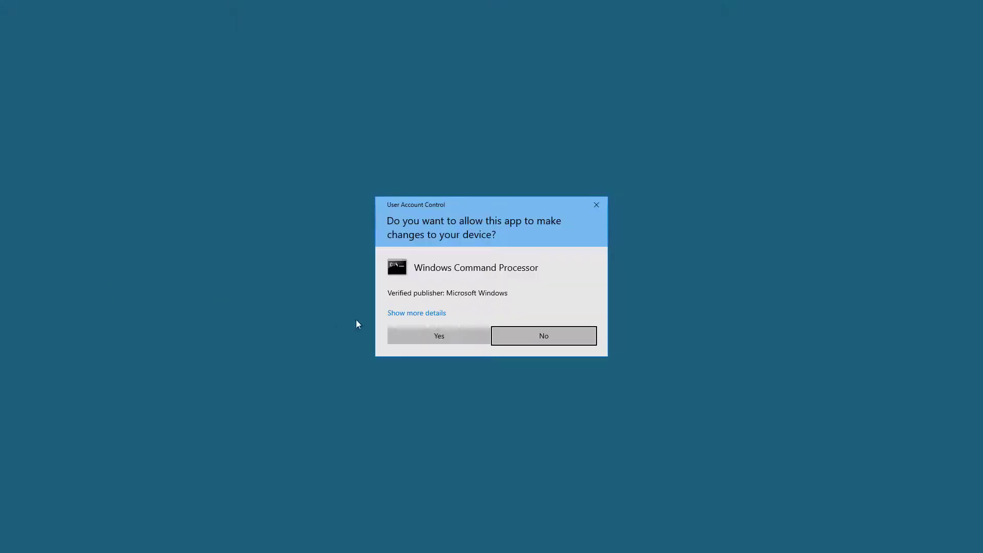
click(416, 333)
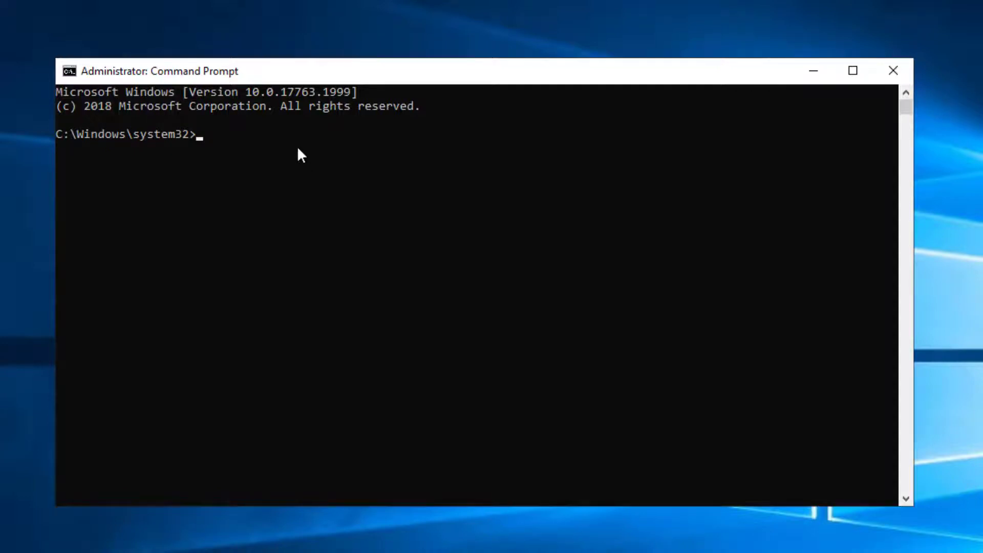
Step: From C:\Downloads, run FortiClientVPN.exe /quiet /norestart, logging to FortiClientVPN-Install.log
text(cd C:\Downloads)
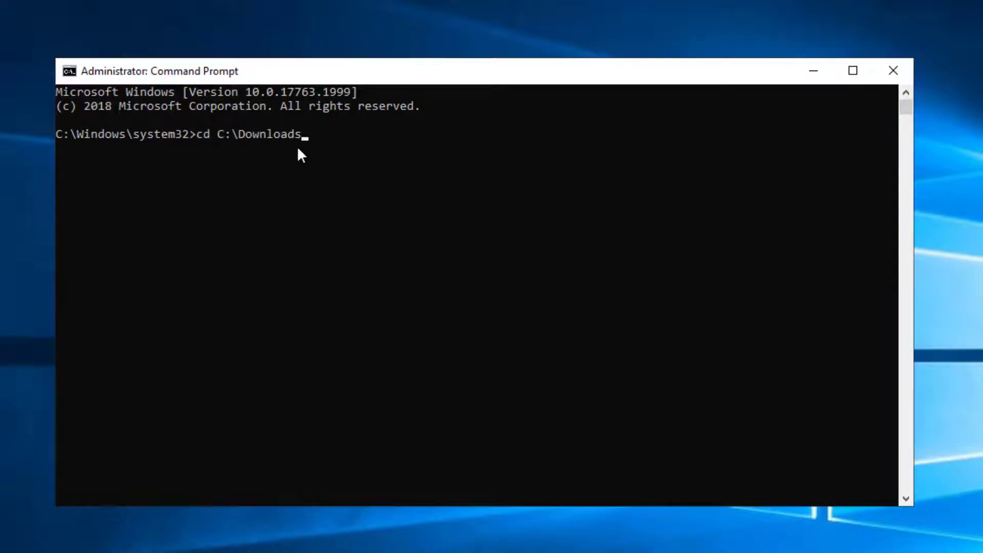
key(Return)
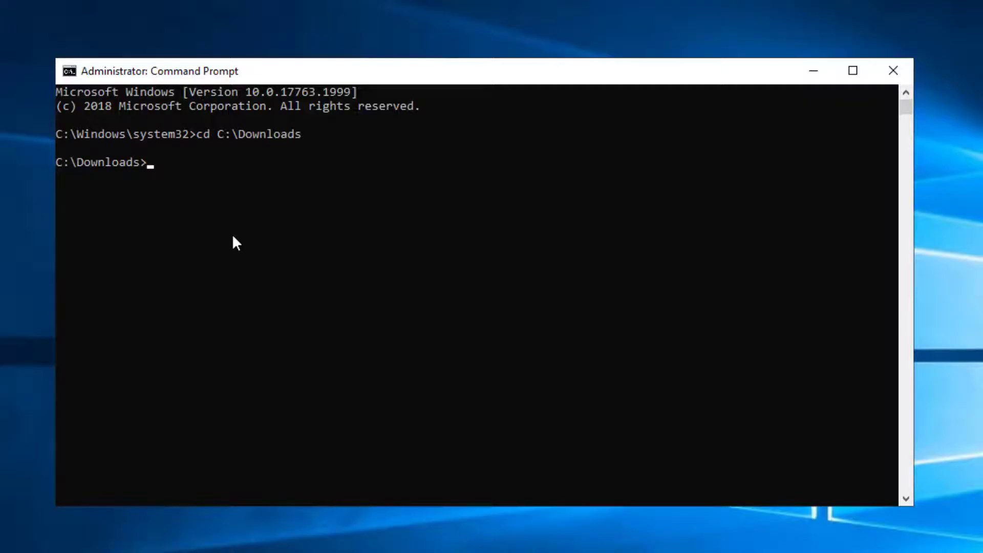
key(ctrl+v)
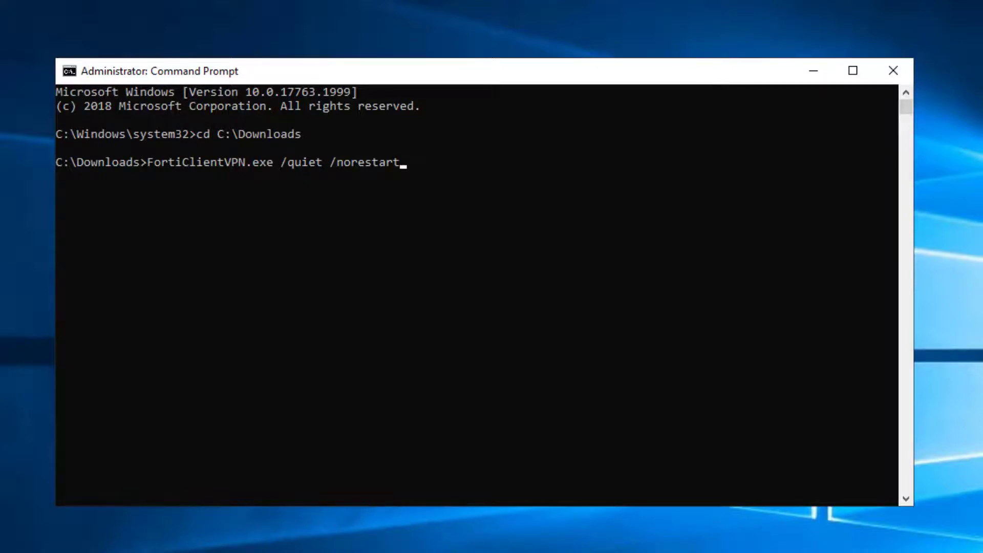
right_click(472, 187)
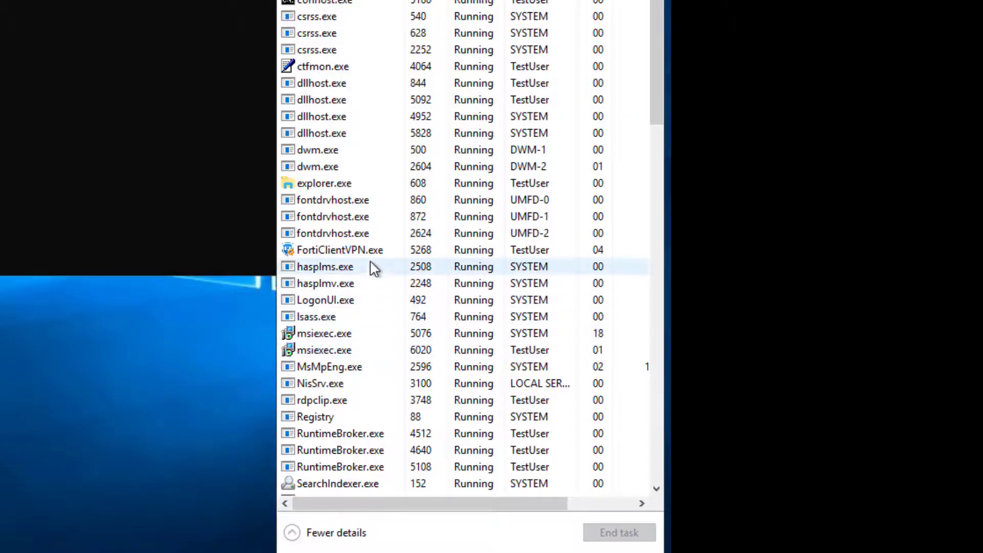
Step: Select FortiClientVPN.exe in Task Manager's Details tab and watch until FortiTray.exe appears
click(368, 251)
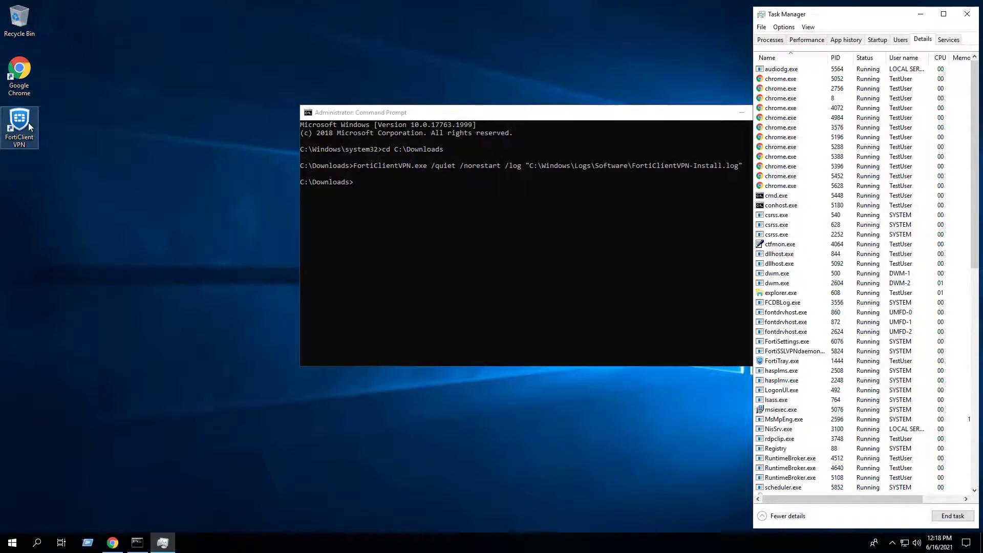
Step: Open the Start menu and expand the recently added FortiClient VPN folder
click(12, 545)
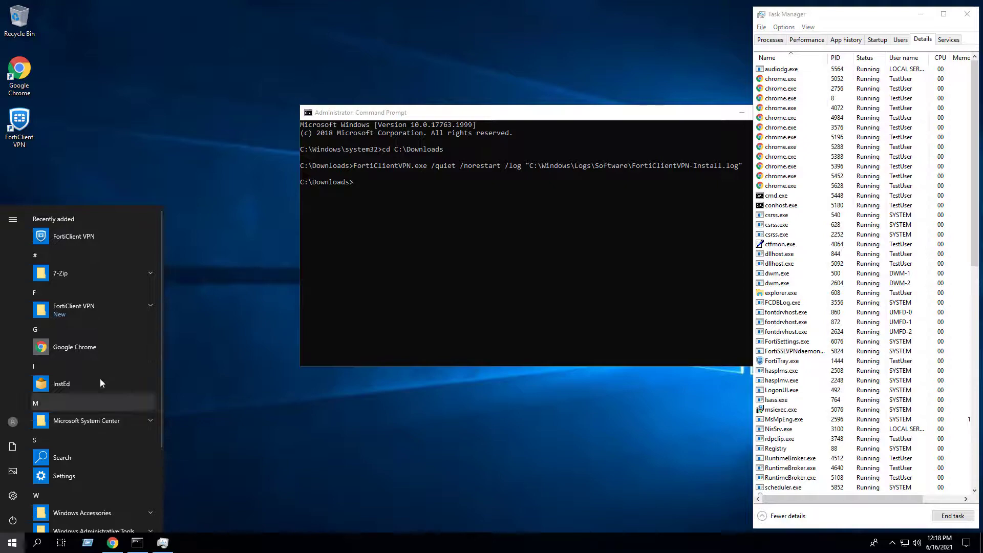
click(108, 310)
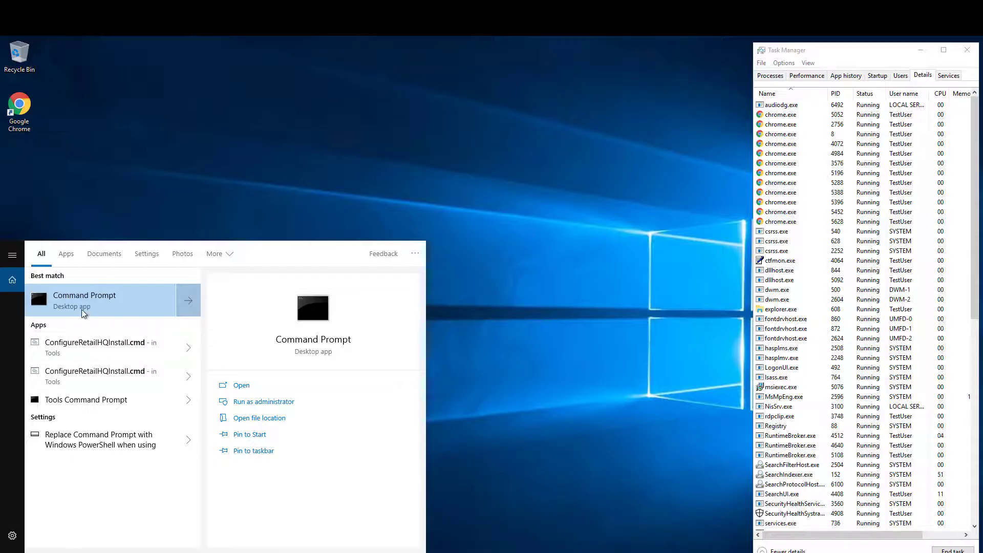
Step: Launch Command Prompt as administrator and approve the elevation request
right_click(83, 303)
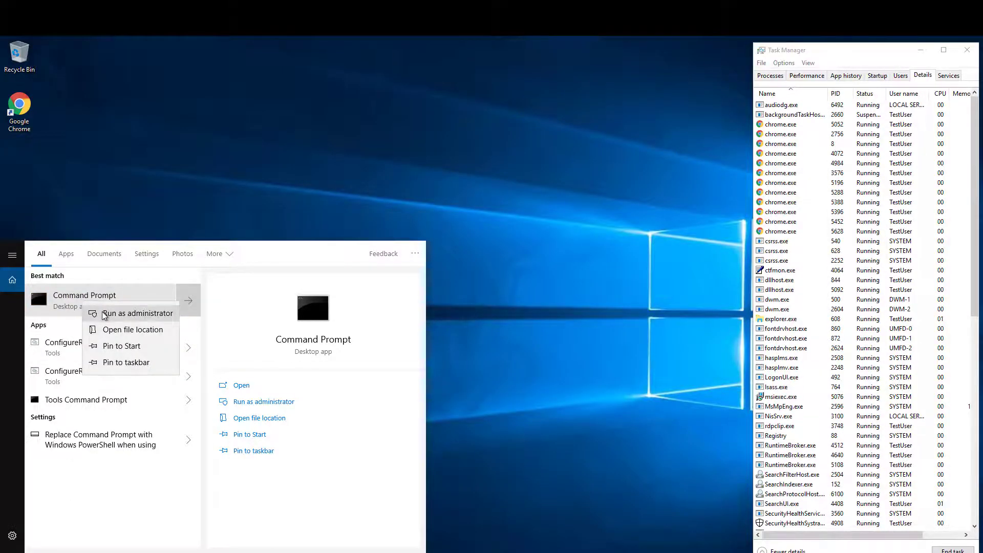
click(105, 315)
click(414, 377)
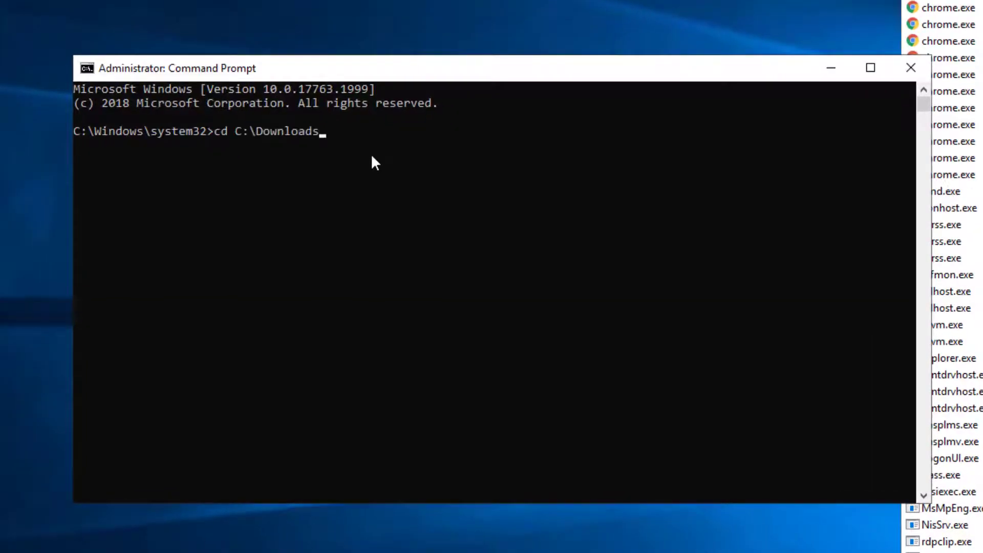
Step: From C:\Downloads, run MsiExec.exe /i FortiClientVPN.msi REBOOT=ReallySuppress /qn, logging verbosely to FortiClientVPN-Install.log
key(Return)
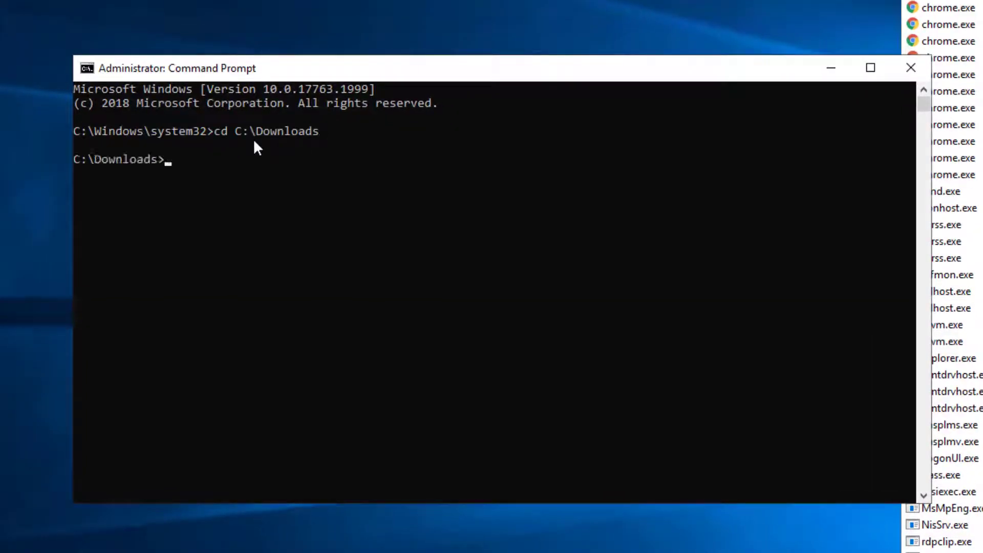
key(ctrl+v)
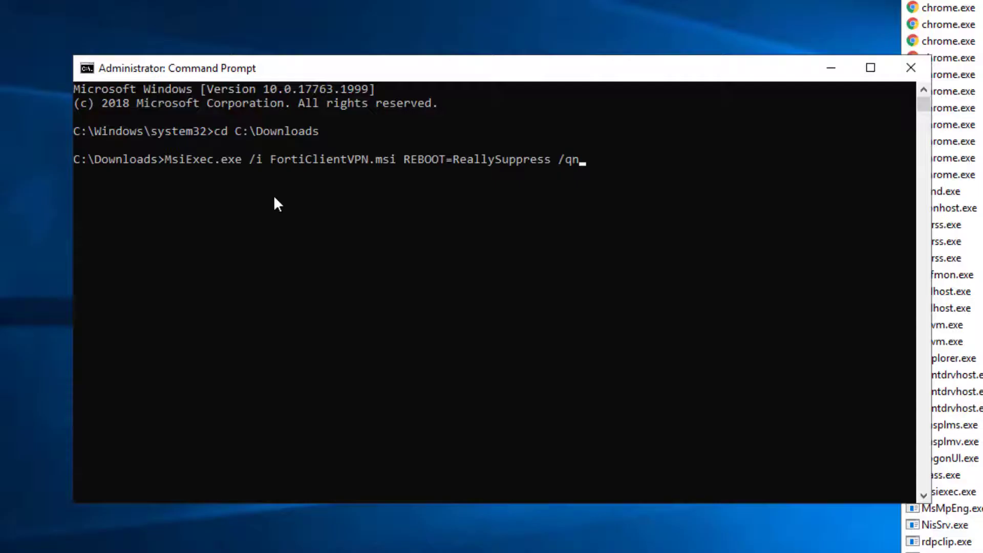
drag(407, 162, 545, 163)
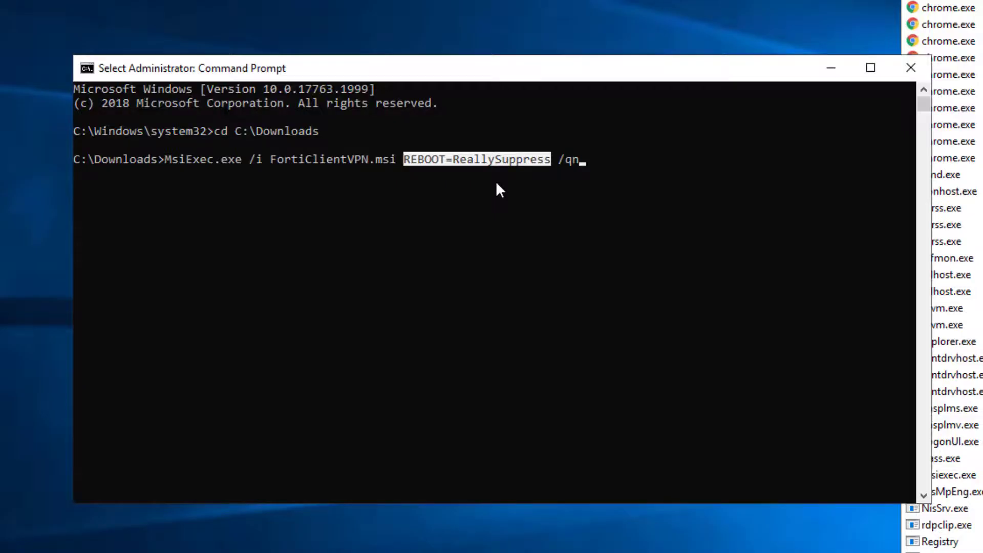
click(280, 271)
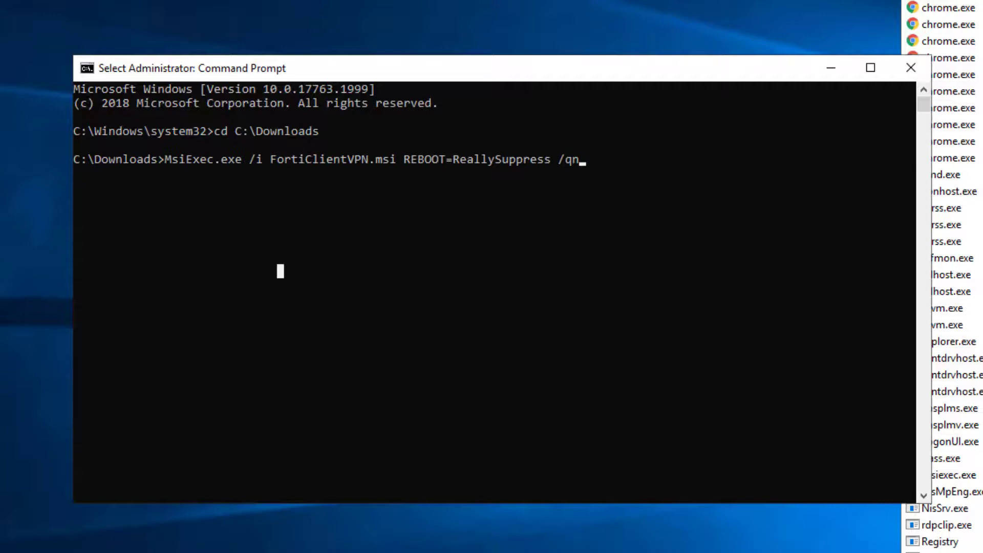
text(/L*v "C:\Windows\Logs\Software\FortiClientVPN-Install.log")
key(Return)
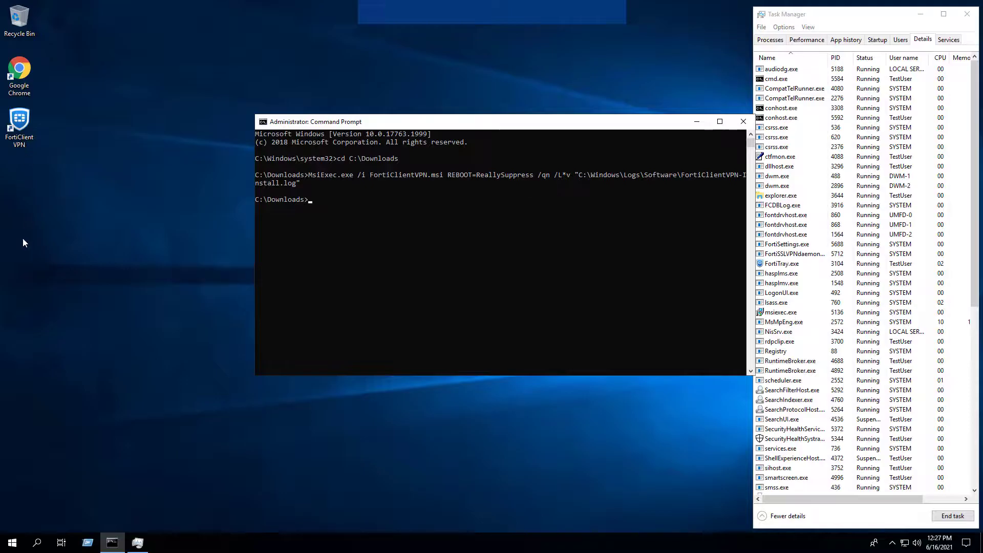
Step: Open the FortiClient VPN file location, C:\Program Files\Fortinet\FortiClient, from the Start menu
click(12, 543)
right_click(121, 321)
click(215, 295)
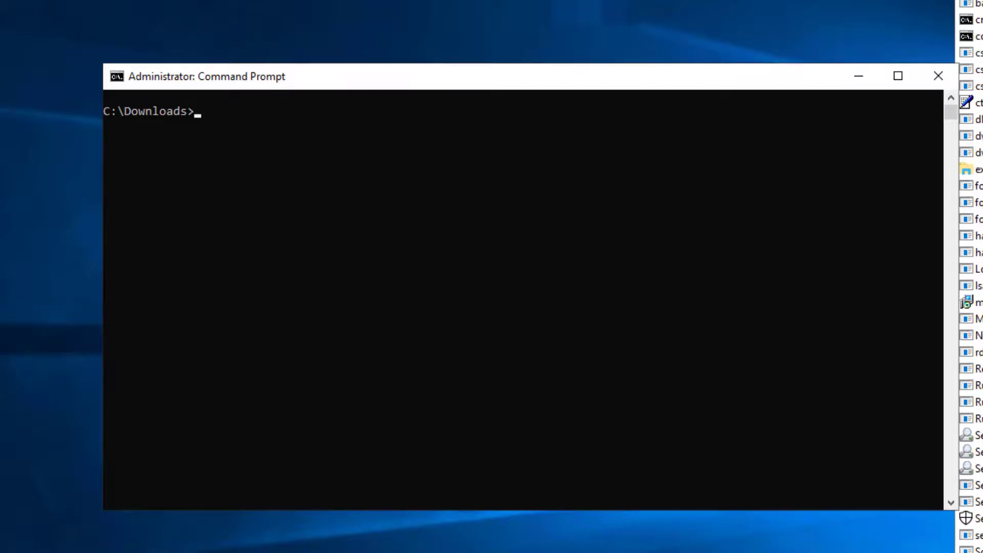
Step: Paste the DESKTOPSHORTCUT=0 install command and open FortiClientVPN.msi in InstEd
right_click(447, 110)
click(437, 112)
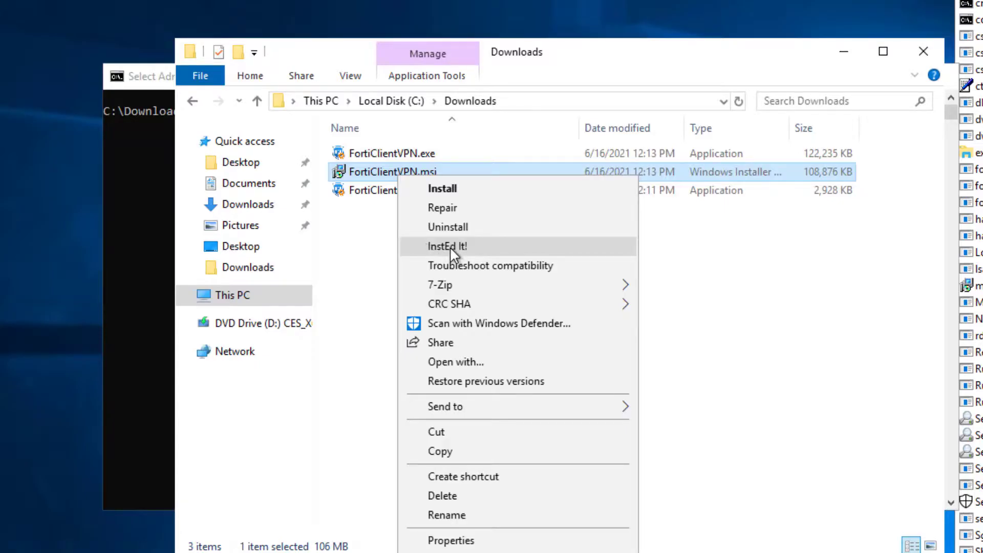
click(449, 246)
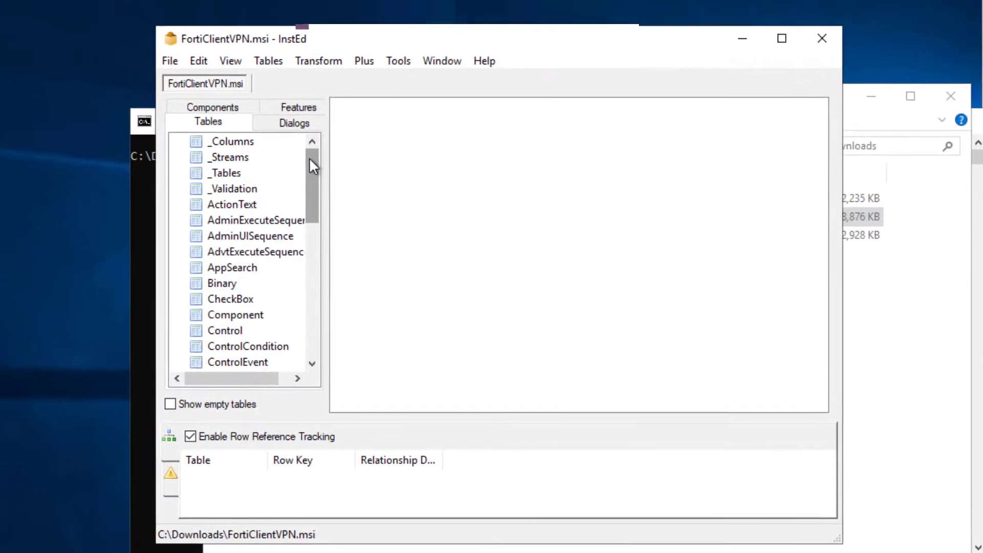
Step: Scroll to the Property table and select its DESKTOPSHORTCUT row
drag(313, 165, 318, 284)
click(246, 288)
click(455, 201)
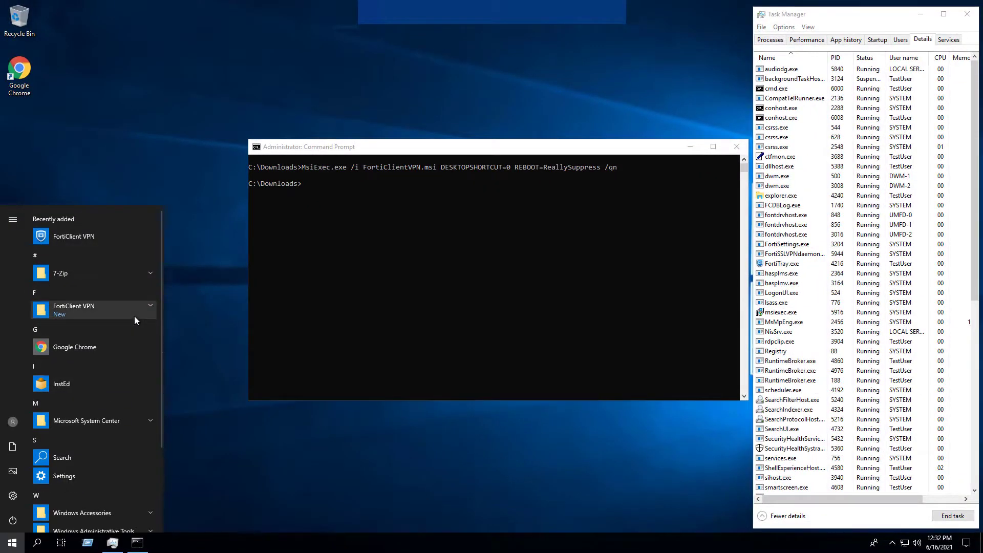
Step: Expand the FortiClient VPN Start menu folder to see the newly installed app
click(134, 315)
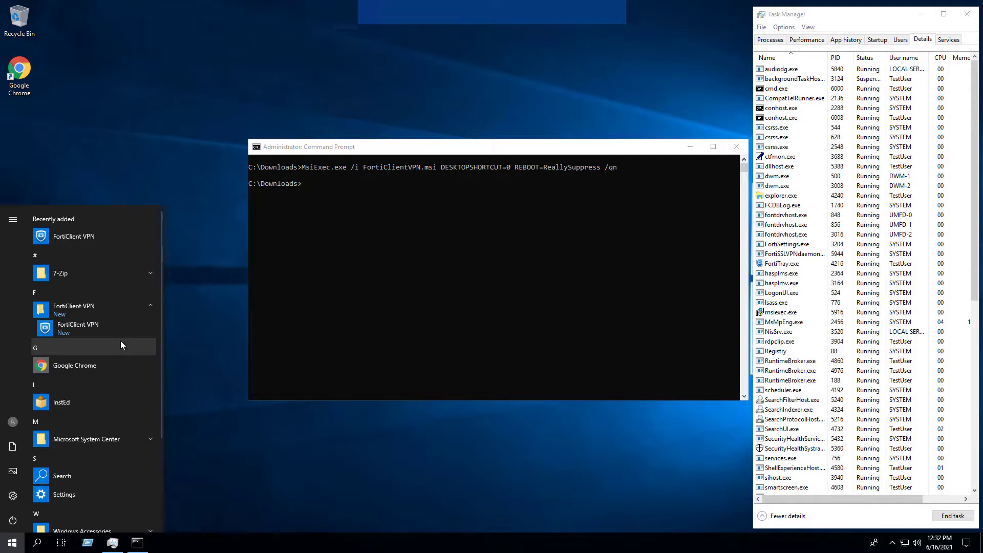